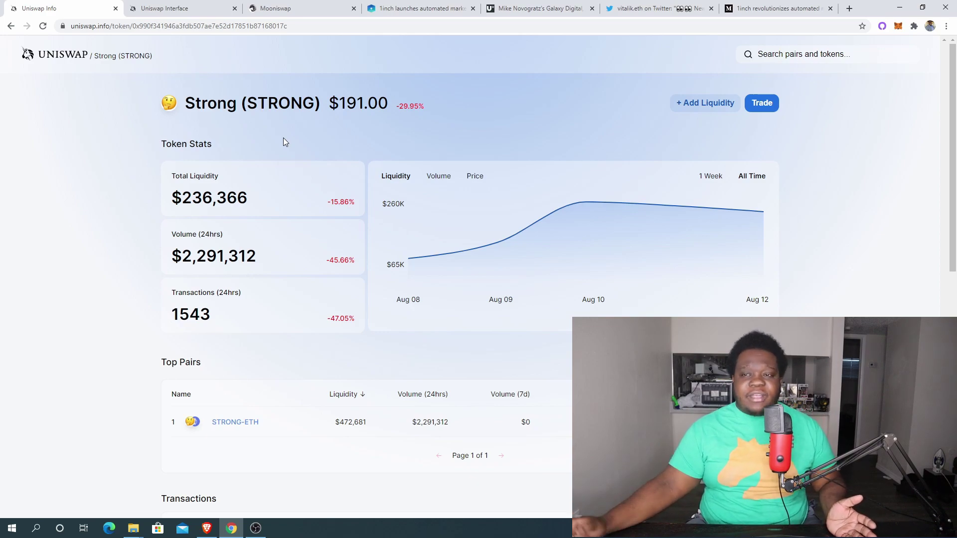
Connect the Uniswap swap page to Account 1 of the MetaMask wallet and check the account's balance.
{"action": "left_click", "coordinate": [188, 6]}
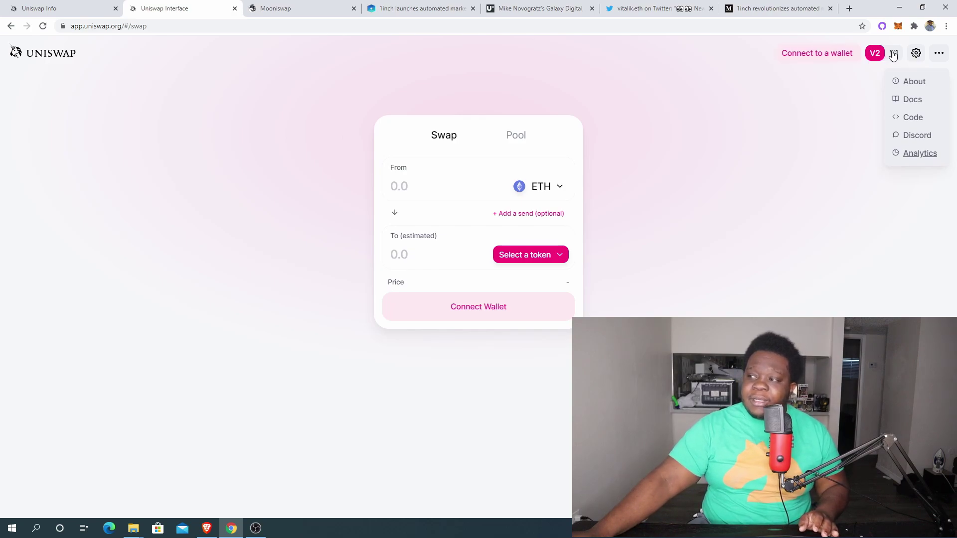
{"action": "left_click", "coordinate": [812, 59]}
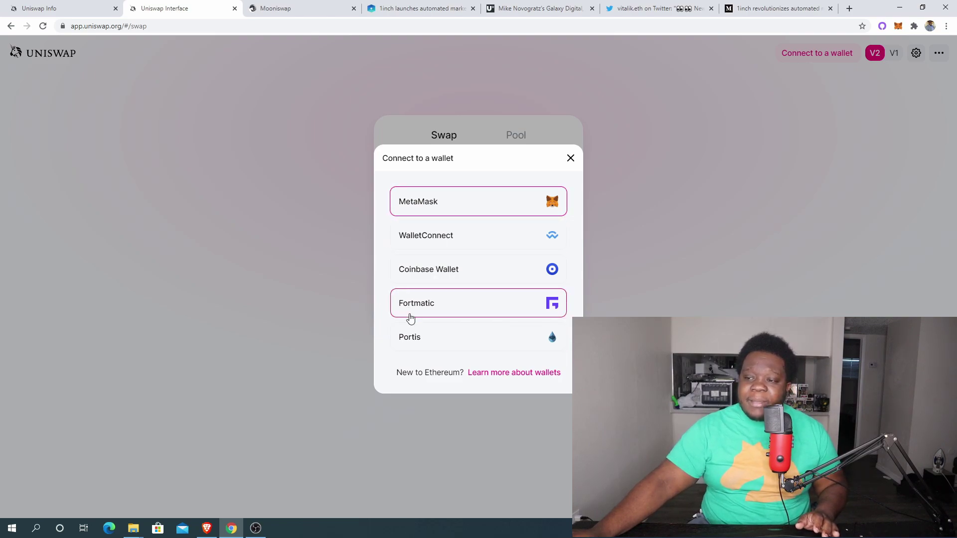
{"action": "left_click", "coordinate": [455, 205]}
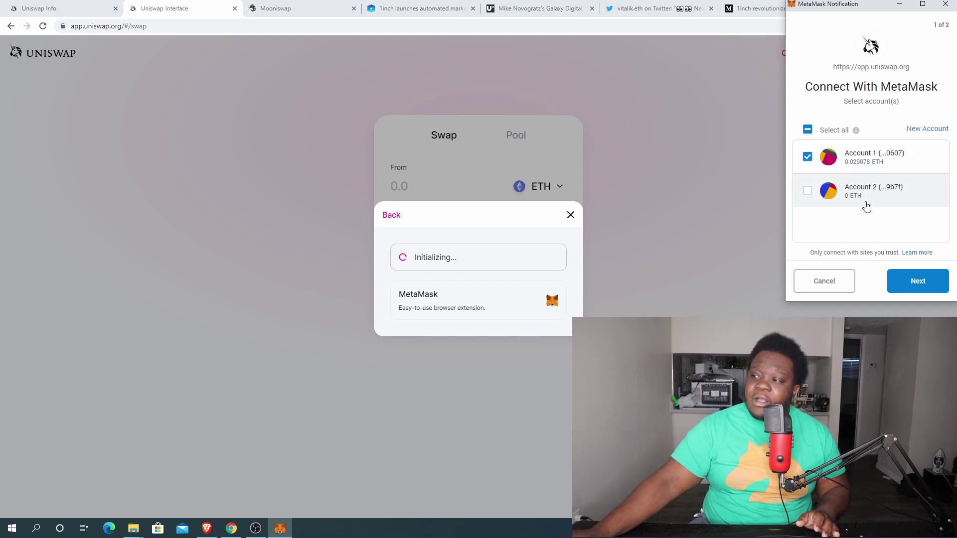
{"action": "left_click", "coordinate": [916, 282]}
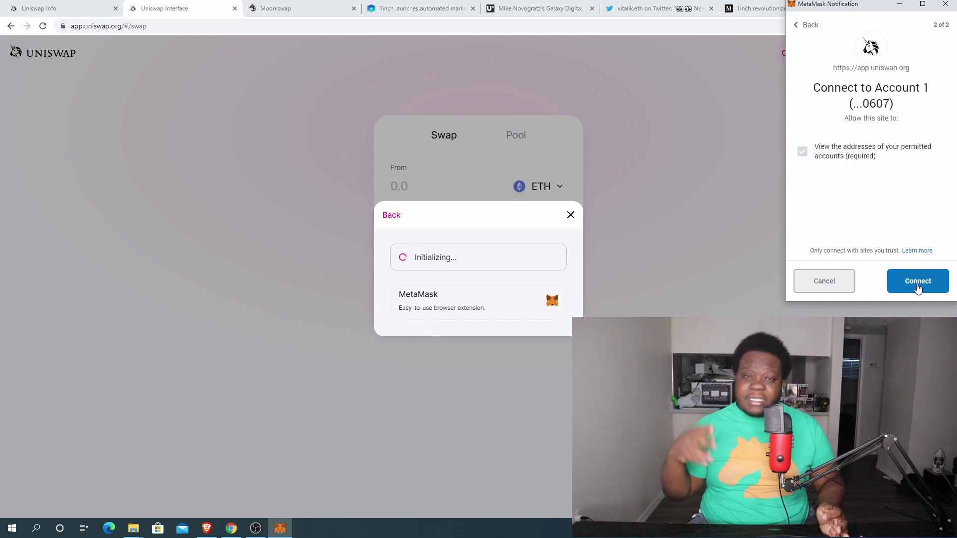
{"action": "left_click", "coordinate": [918, 282]}
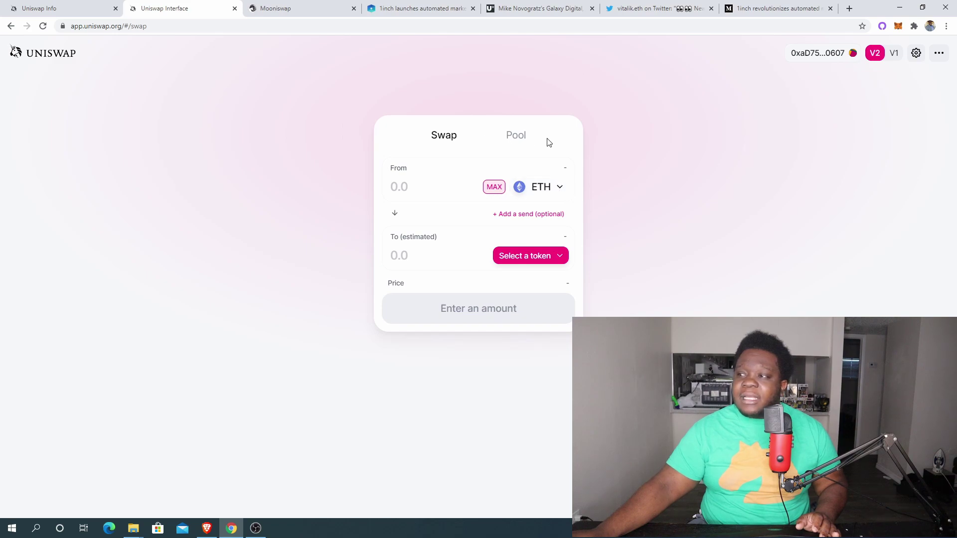
{"action": "left_click", "coordinate": [898, 26]}
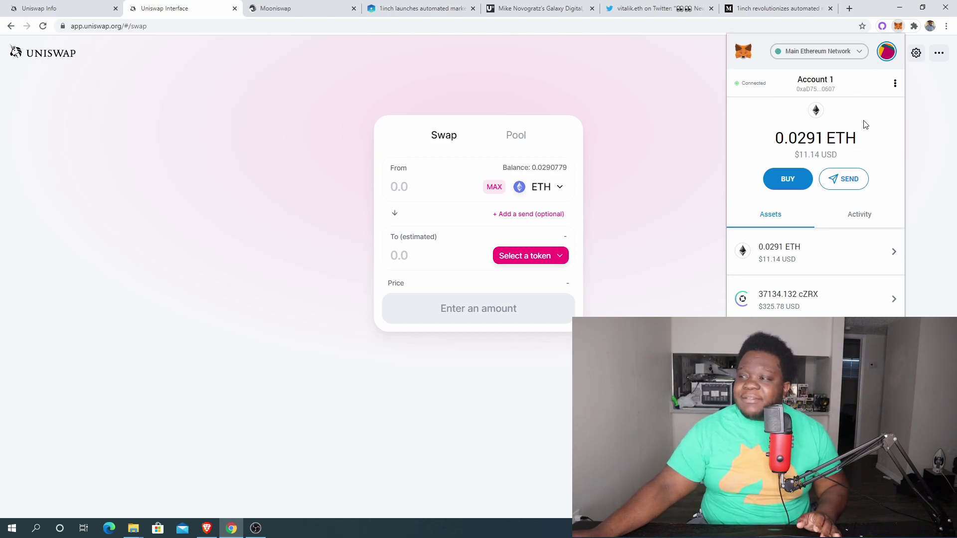
{"action": "left_click", "coordinate": [927, 100]}
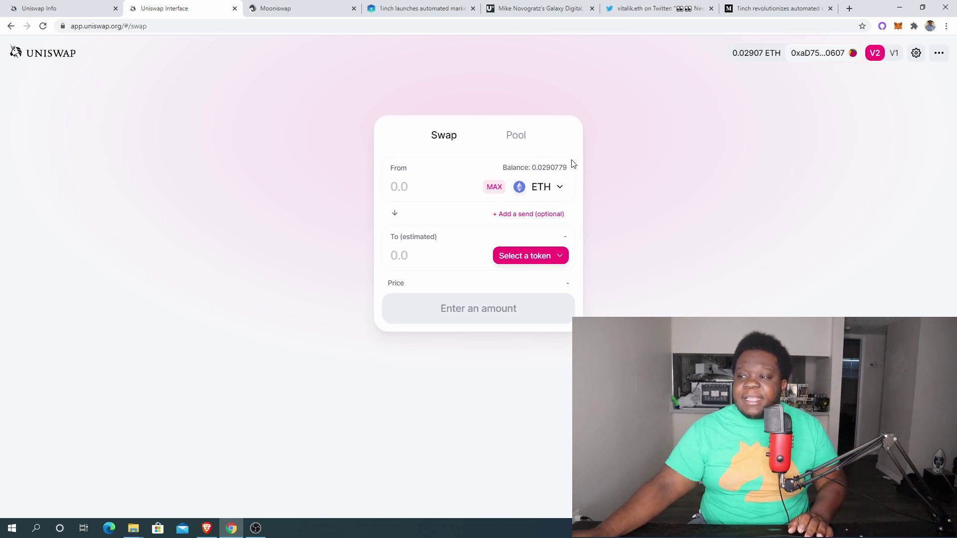
Set up a swap of the maximum available ETH amount into the STAKE token.
{"action": "left_click", "coordinate": [493, 187]}
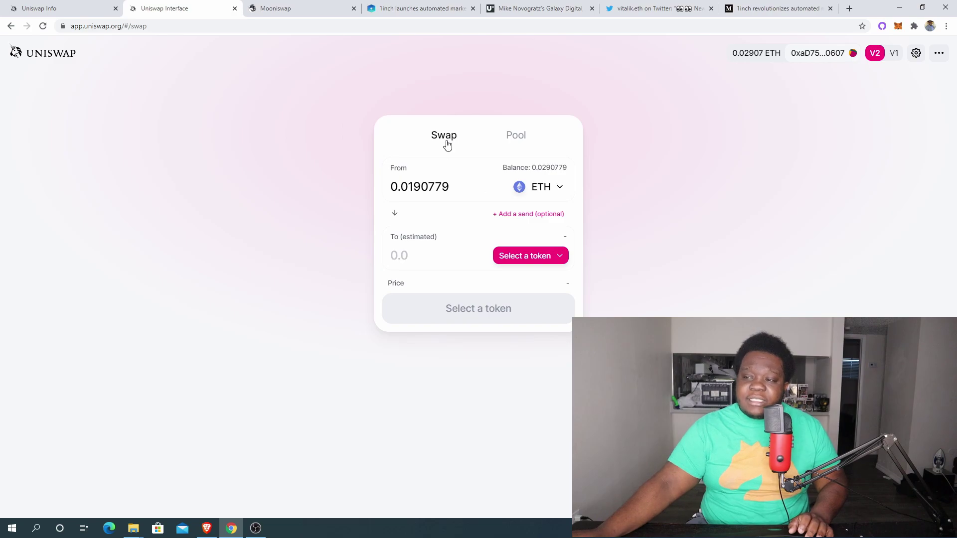
{"action": "left_click", "coordinate": [550, 260]}
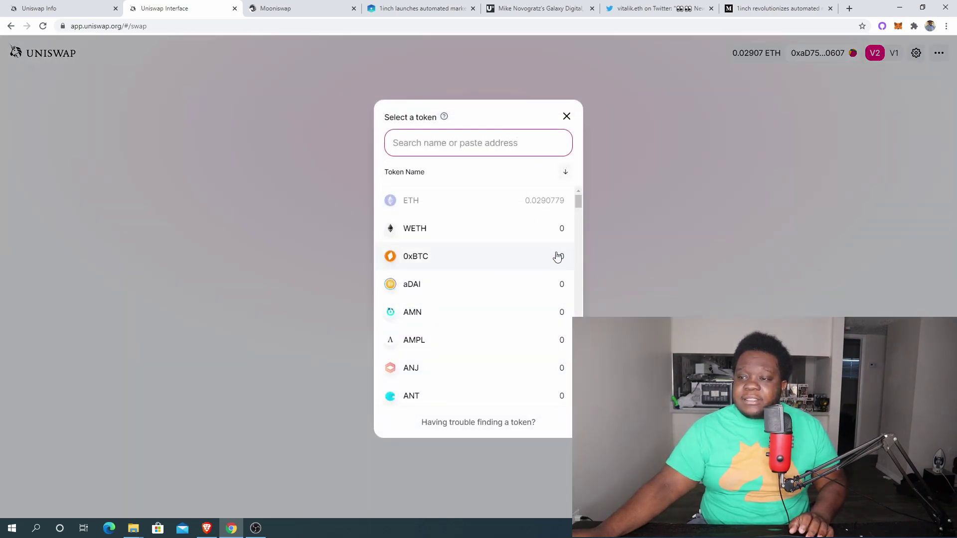
{"action": "scroll", "coordinate": [469, 310], "scroll_direction": "down", "scroll_amount": 2}
{"action": "scroll", "coordinate": [478, 309], "scroll_direction": "down", "scroll_amount": 15}
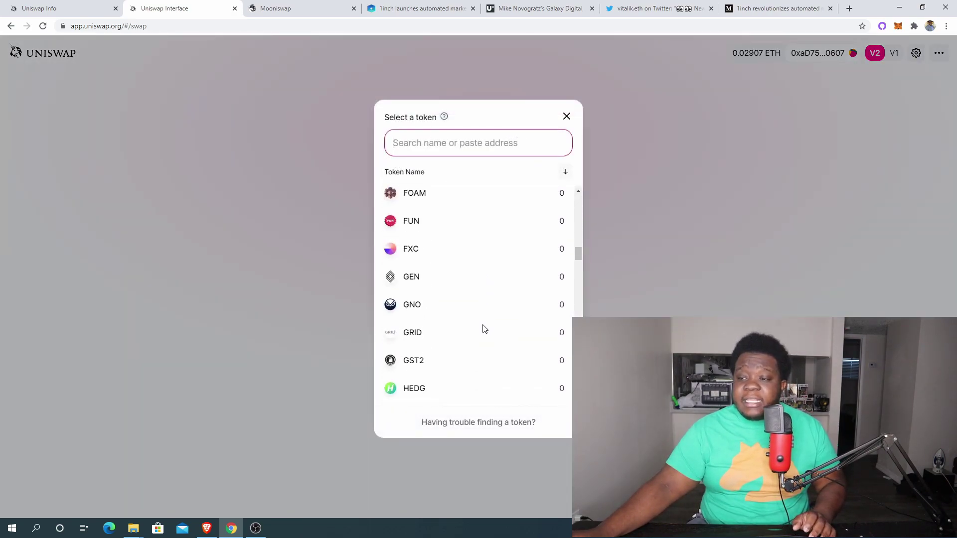
{"action": "scroll", "coordinate": [479, 334], "scroll_direction": "down", "scroll_amount": 10}
{"action": "scroll", "coordinate": [483, 336], "scroll_direction": "up", "scroll_amount": 1}
{"action": "scroll", "coordinate": [485, 336], "scroll_direction": "down", "scroll_amount": 2}
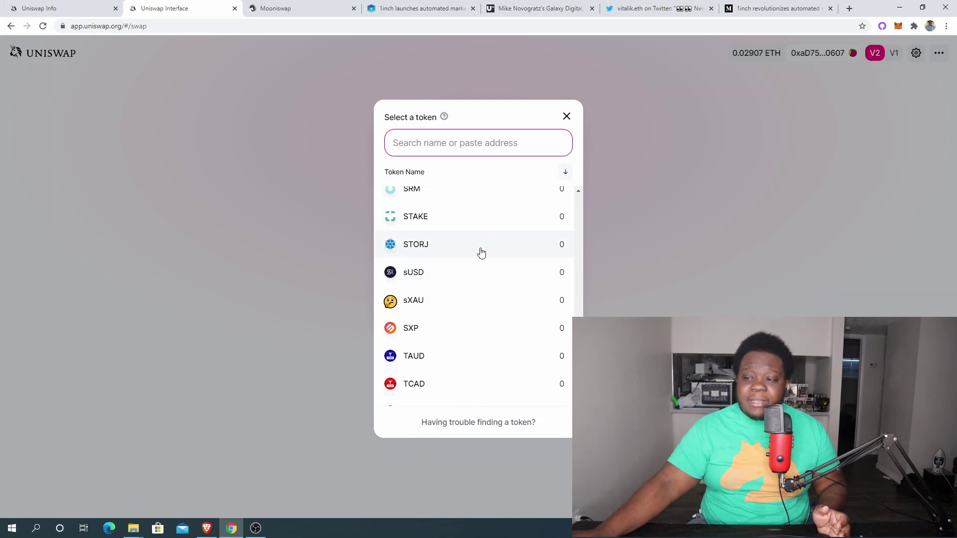
{"action": "left_click", "coordinate": [413, 219]}
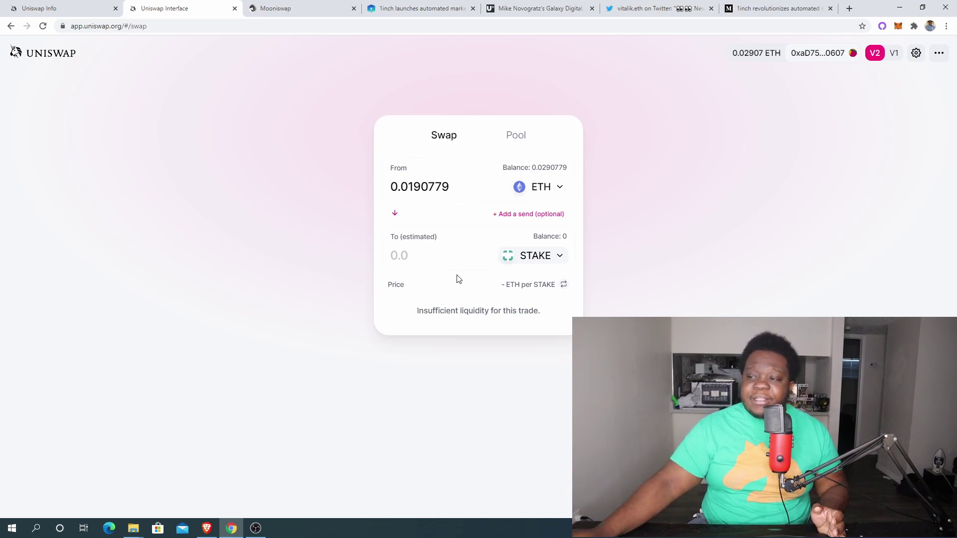
{"action": "left_click_drag", "start_coordinate": [457, 312], "coordinate": [543, 313]}
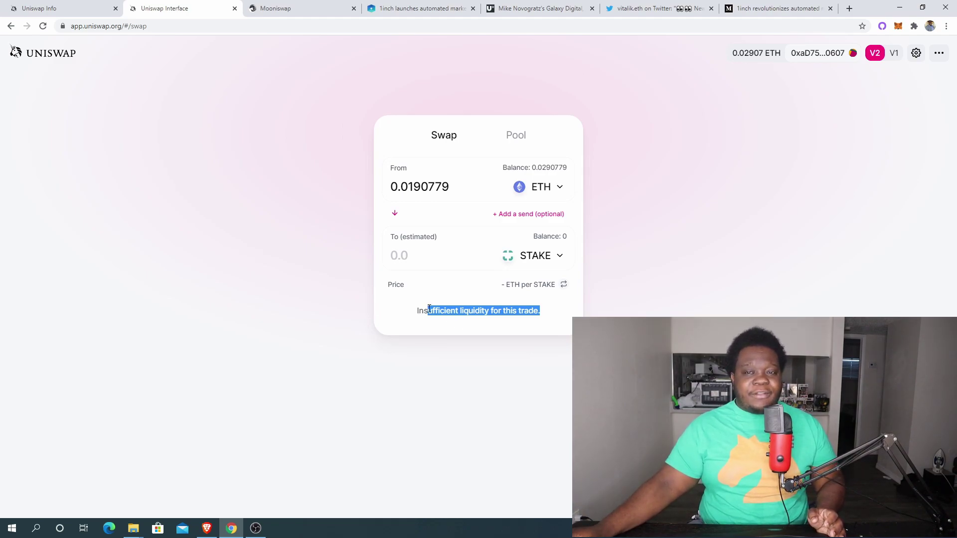
{"action": "left_click", "coordinate": [618, 247]}
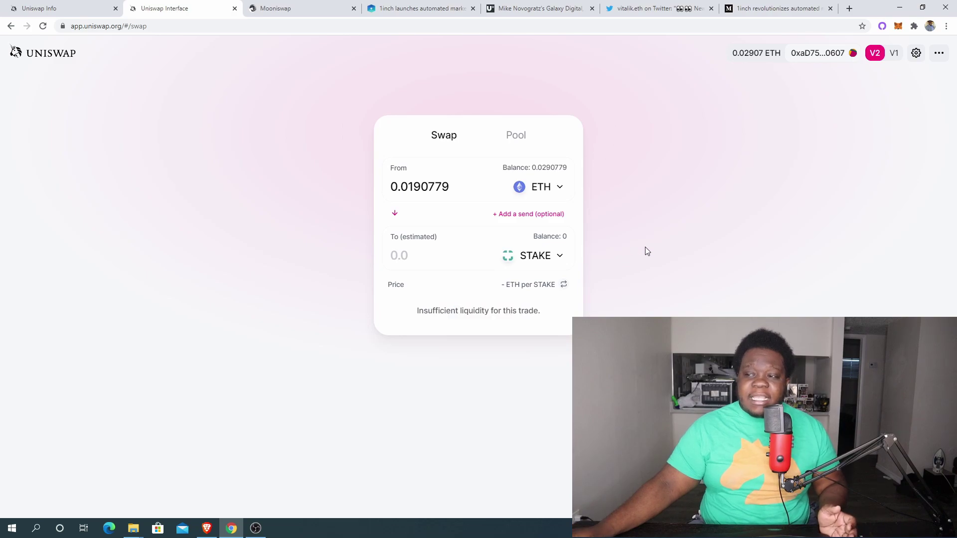
Reverse the token list's sort order and choose ZRX as the token to swap from.
{"action": "double_click", "coordinate": [451, 183]}
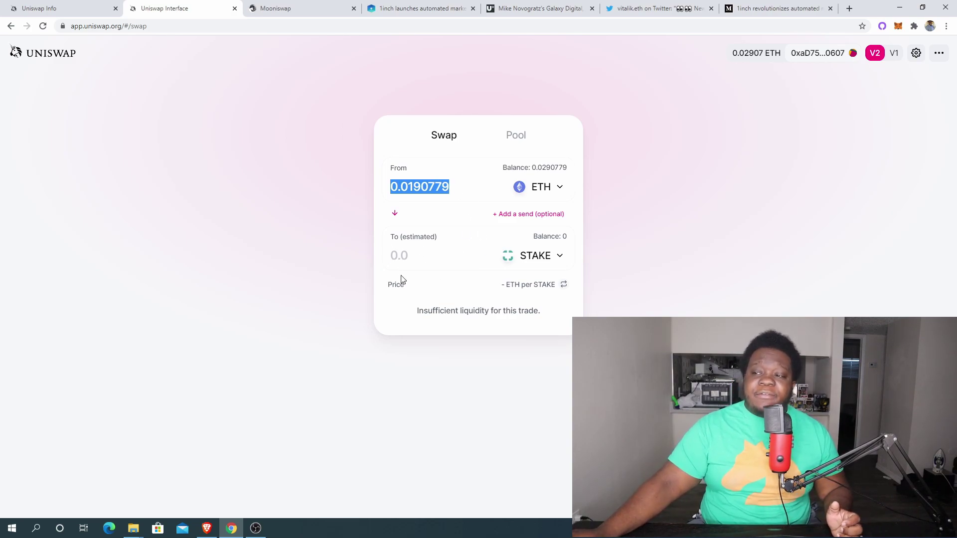
{"action": "left_click", "coordinate": [537, 188]}
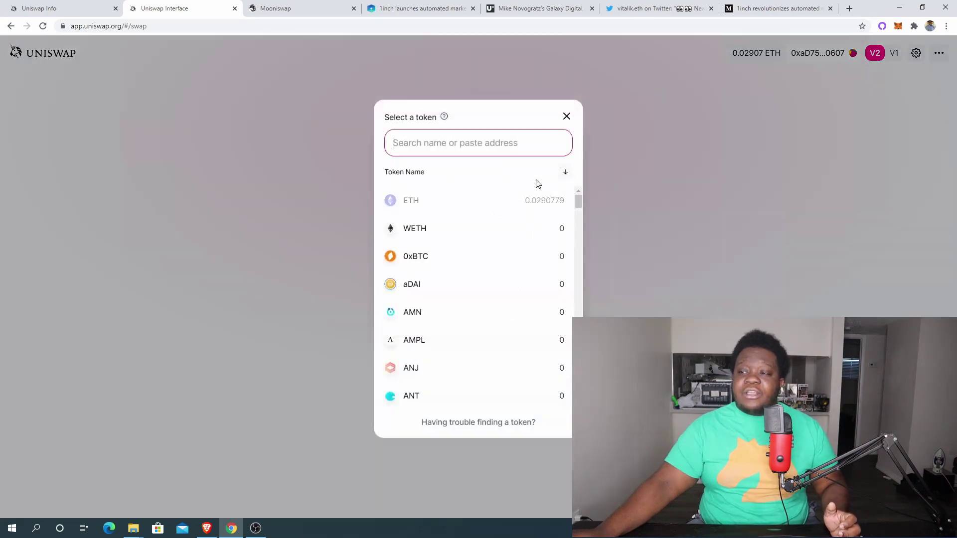
{"action": "left_click", "coordinate": [565, 173]}
{"action": "left_click", "coordinate": [565, 175]}
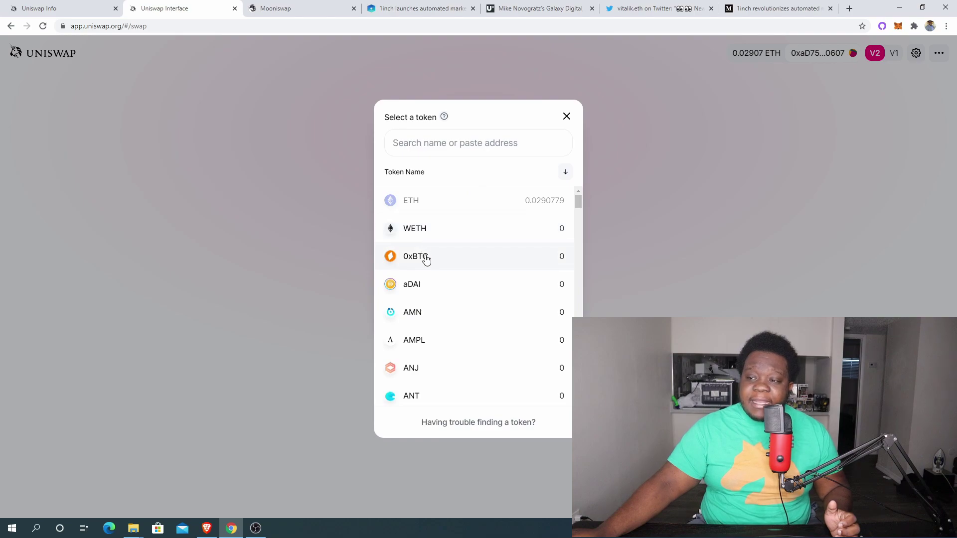
{"action": "left_click", "coordinate": [566, 174]}
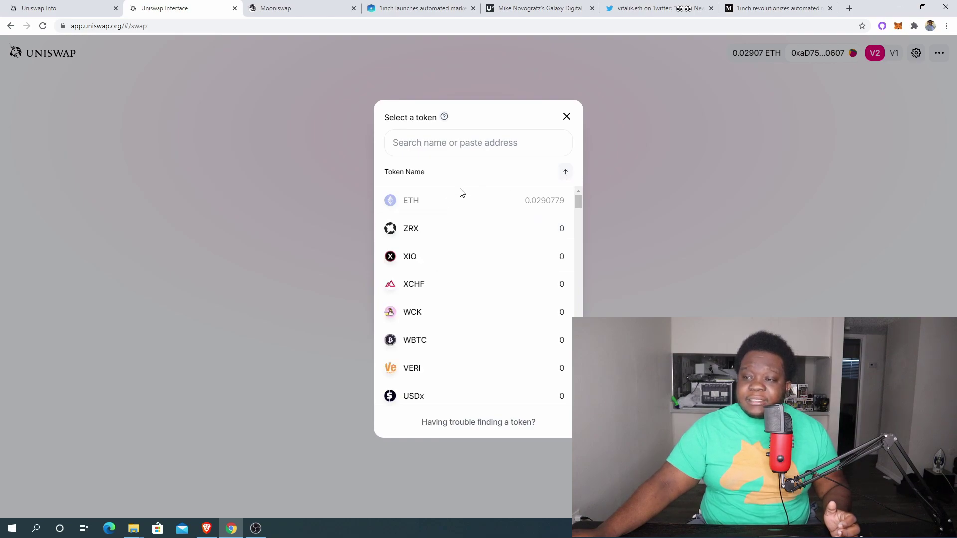
{"action": "left_click", "coordinate": [416, 229]}
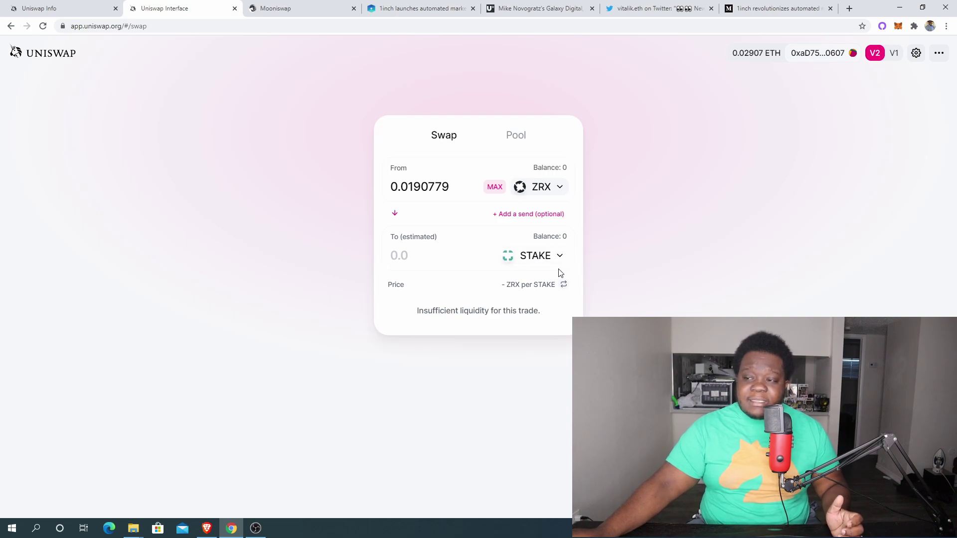
Change the swap pair to TUSD as the source token and BAT as the token to receive.
{"action": "left_click", "coordinate": [533, 187]}
{"action": "scroll", "coordinate": [473, 314], "scroll_direction": "down", "scroll_amount": 7}
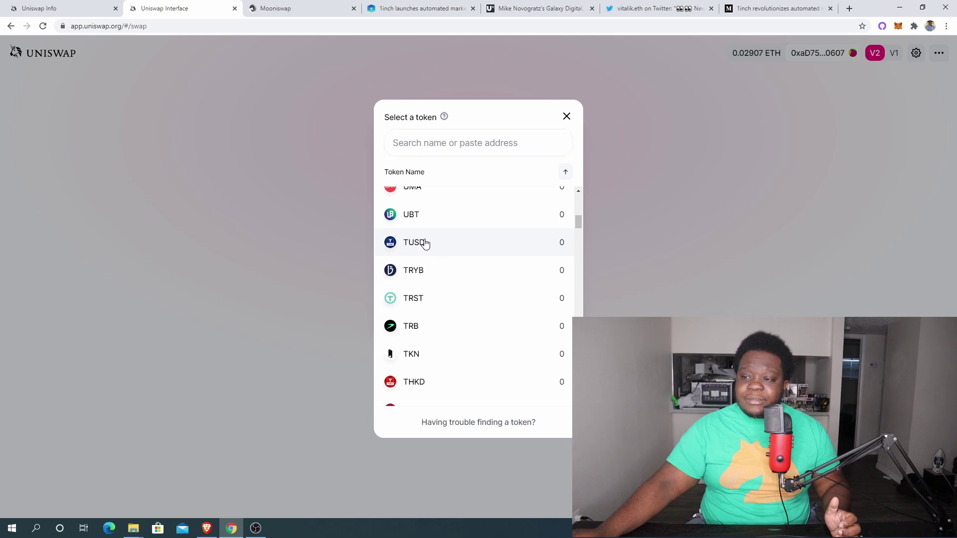
{"action": "left_click", "coordinate": [423, 242]}
{"action": "left_click", "coordinate": [533, 257]}
{"action": "scroll", "coordinate": [449, 314], "scroll_direction": "down", "scroll_amount": 4}
{"action": "left_click", "coordinate": [407, 306]}
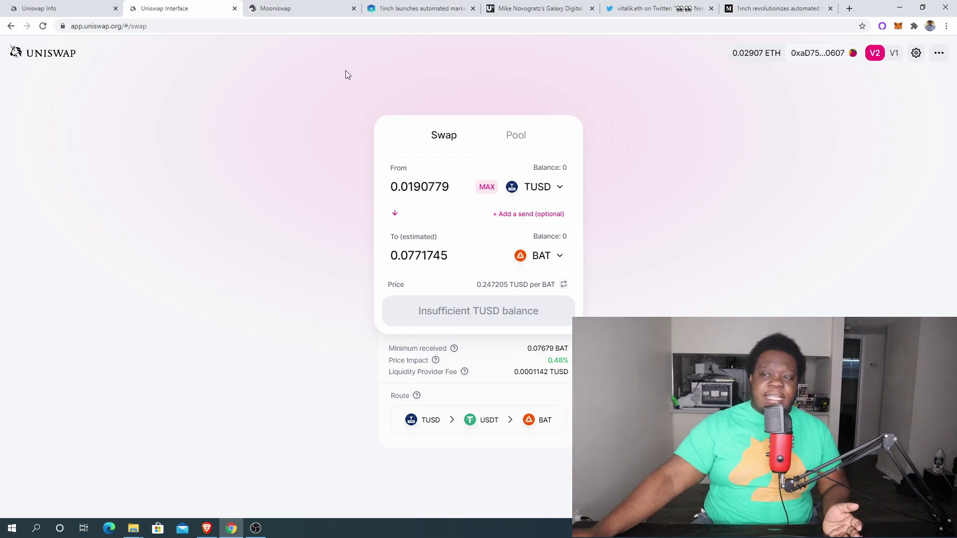
On the Mooniswap page, accept the terms of use and privacy policy and connect Account 1 of the MetaMask wallet.
{"action": "left_click", "coordinate": [288, 4]}
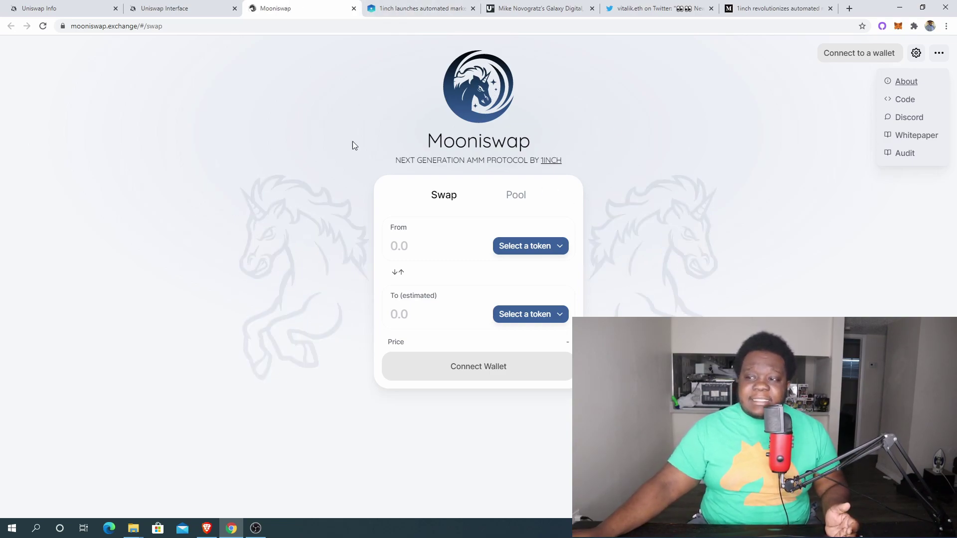
{"action": "left_click", "coordinate": [831, 58]}
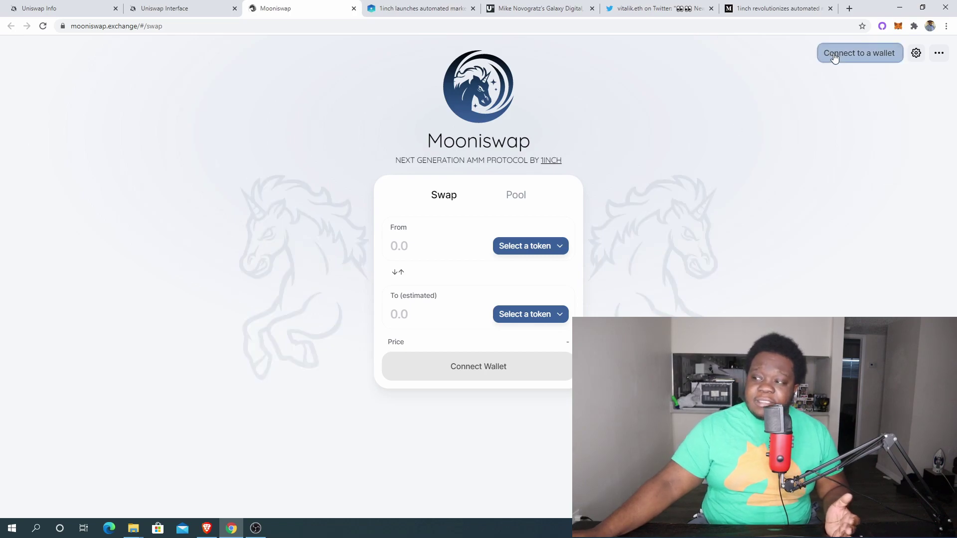
{"action": "left_click", "coordinate": [403, 184]}
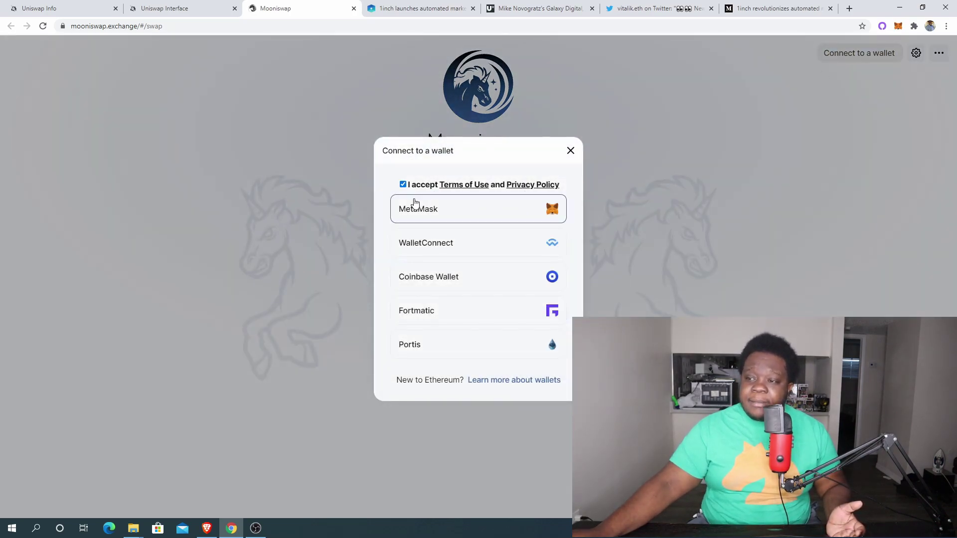
{"action": "left_click", "coordinate": [414, 208]}
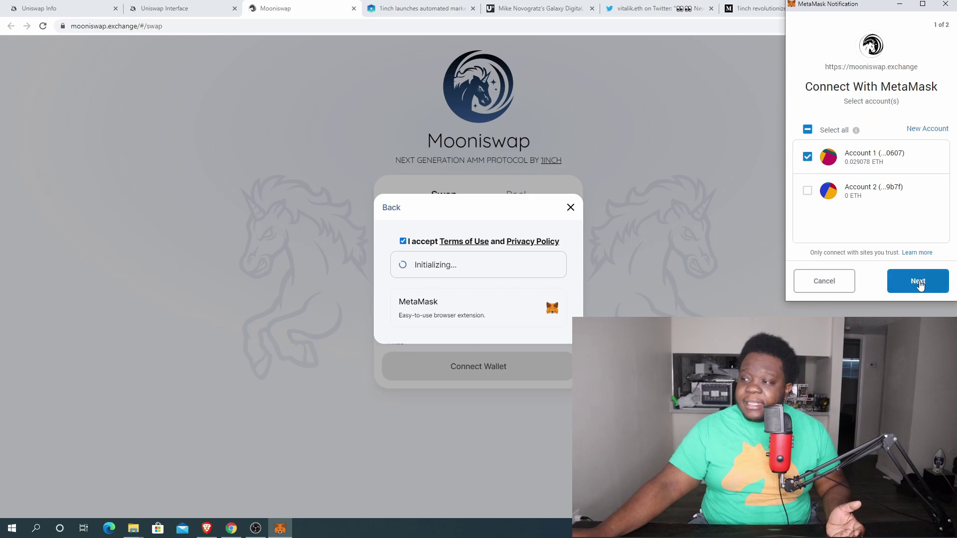
{"action": "left_click", "coordinate": [919, 284]}
{"action": "left_click", "coordinate": [919, 282]}
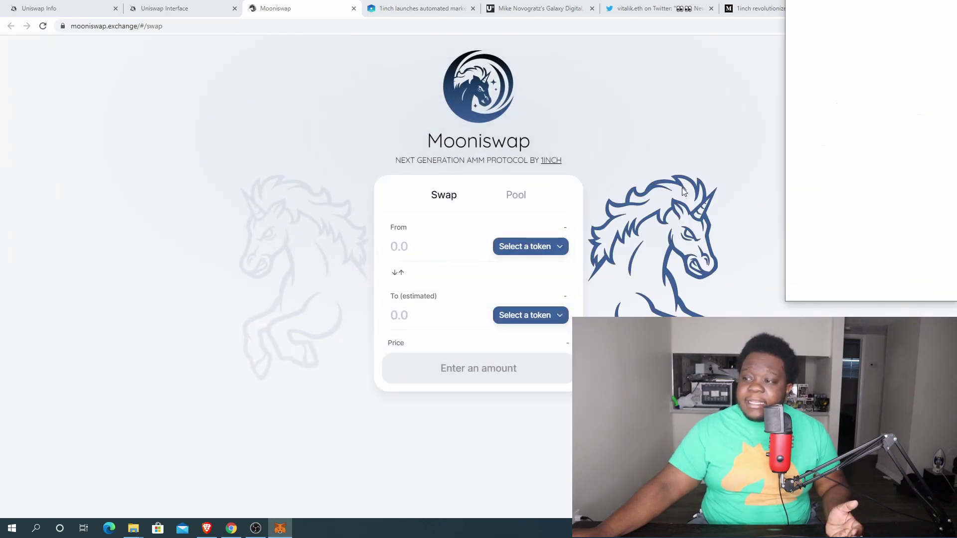